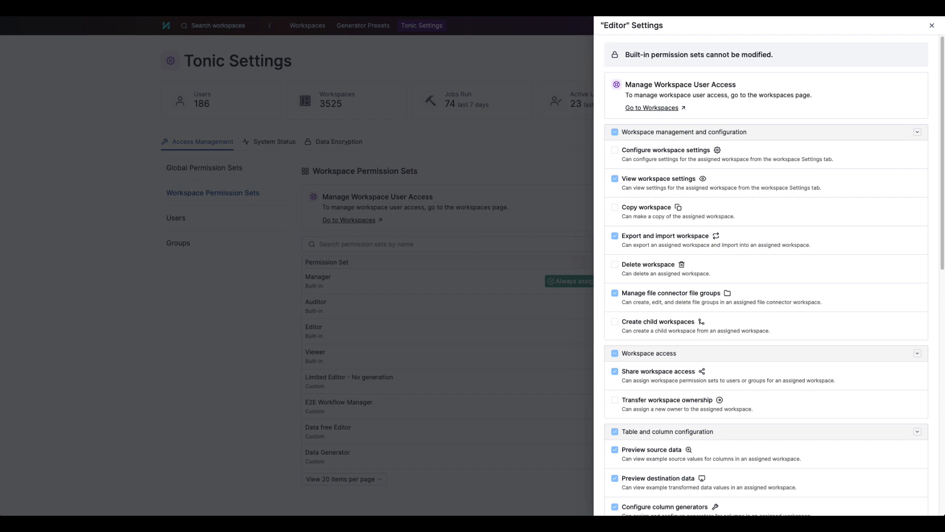
Review the permissions granted by the custom Data Generator workspace permission set
click(932, 26)
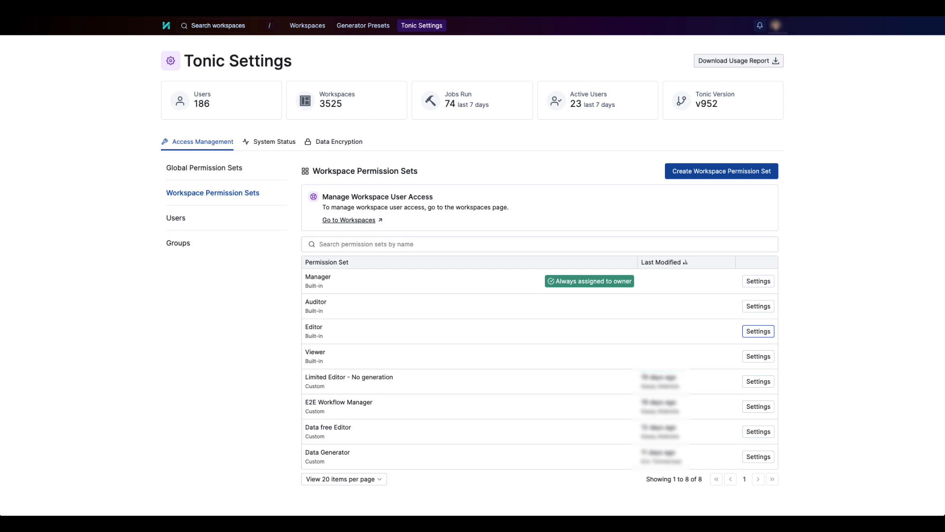
click(759, 456)
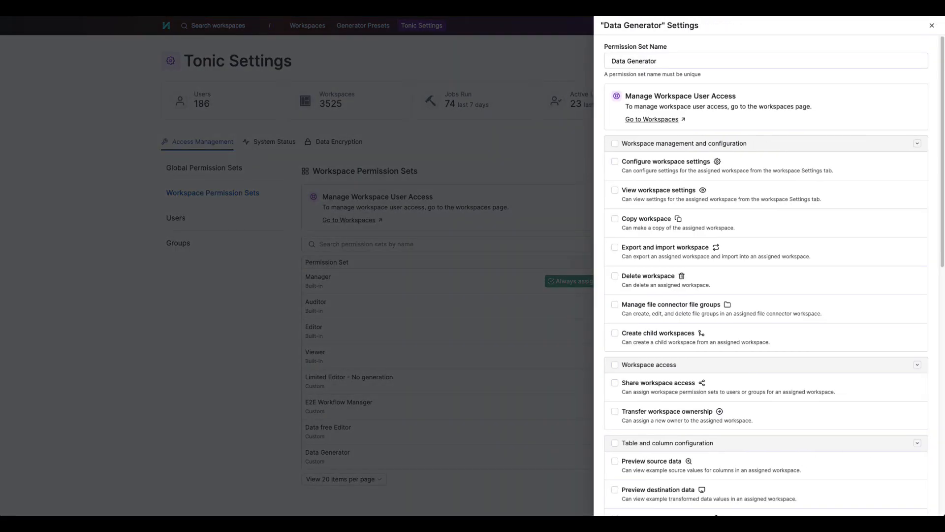
scroll(859, 316, down, 10)
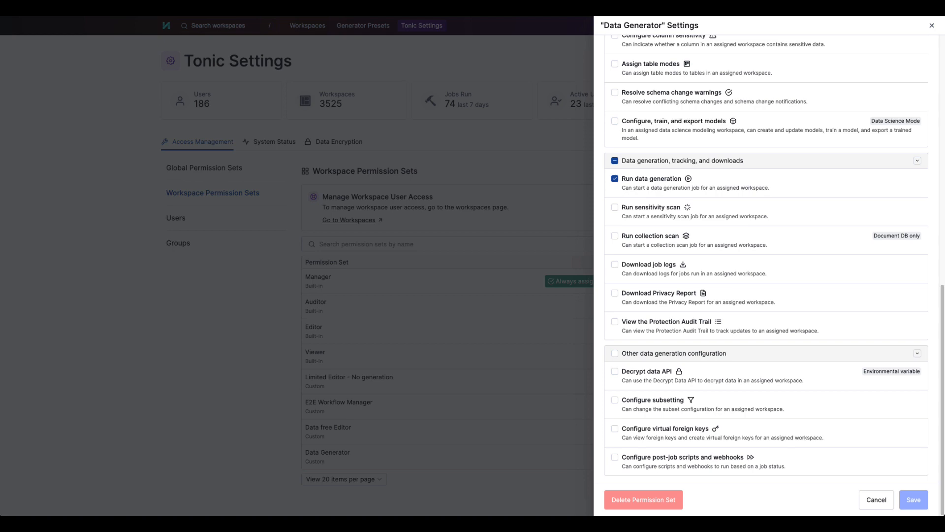
click(932, 26)
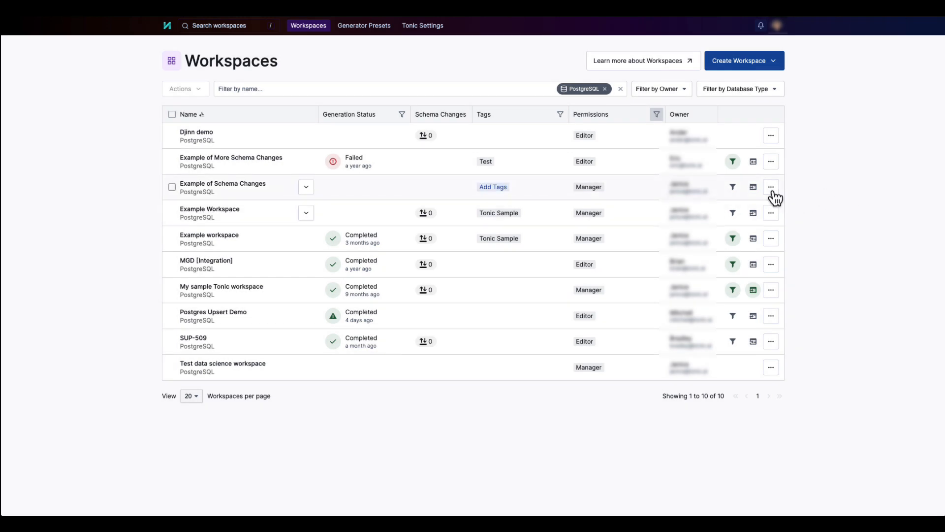
View the available actions for Example of Schema Changes, and the bulk actions for it together with Example of More Schema Changes and Example Workspace
click(773, 189)
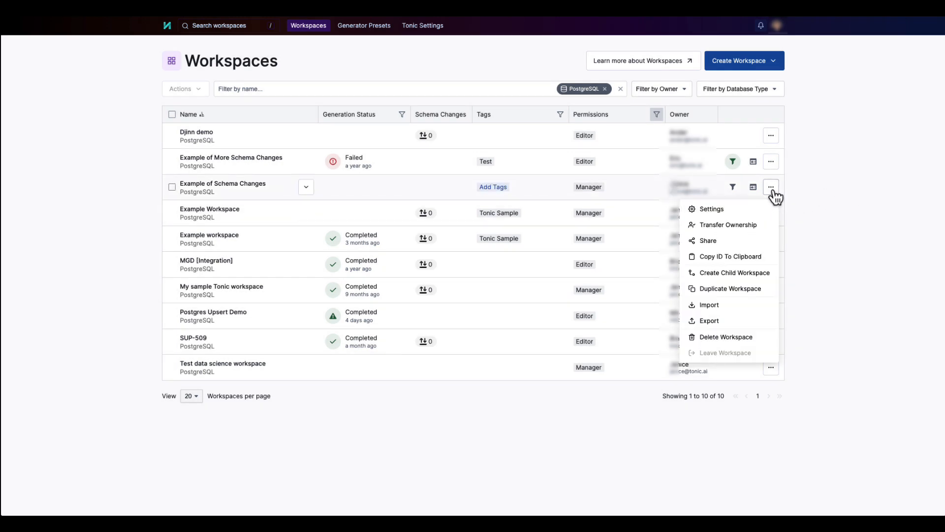
click(825, 193)
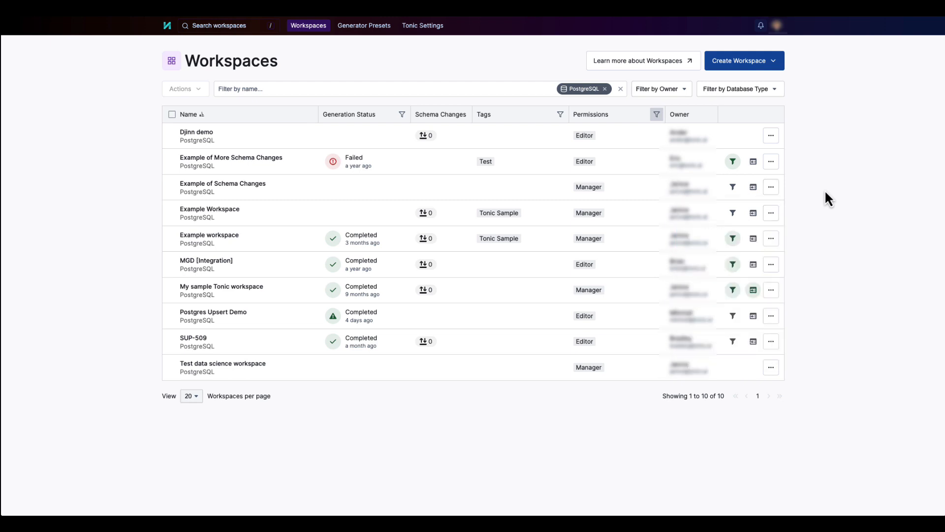
click(172, 161)
click(172, 187)
click(172, 212)
click(202, 90)
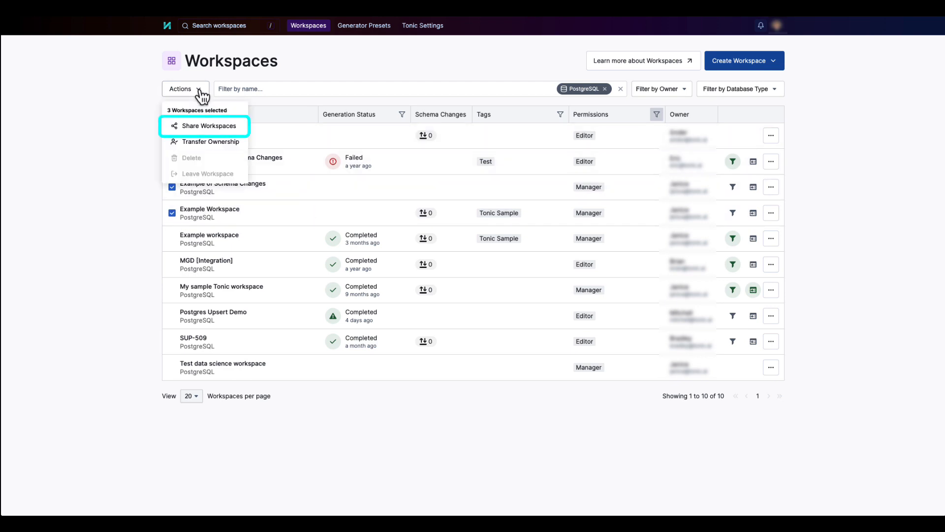
click(100, 102)
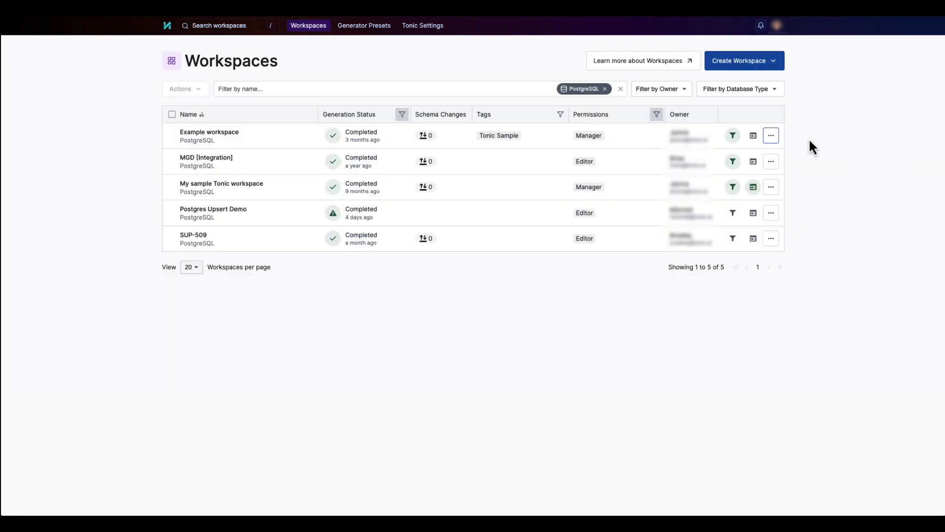
Open sharing for the PostgreSQL Example workspace and add a user found by name
click(771, 137)
click(728, 190)
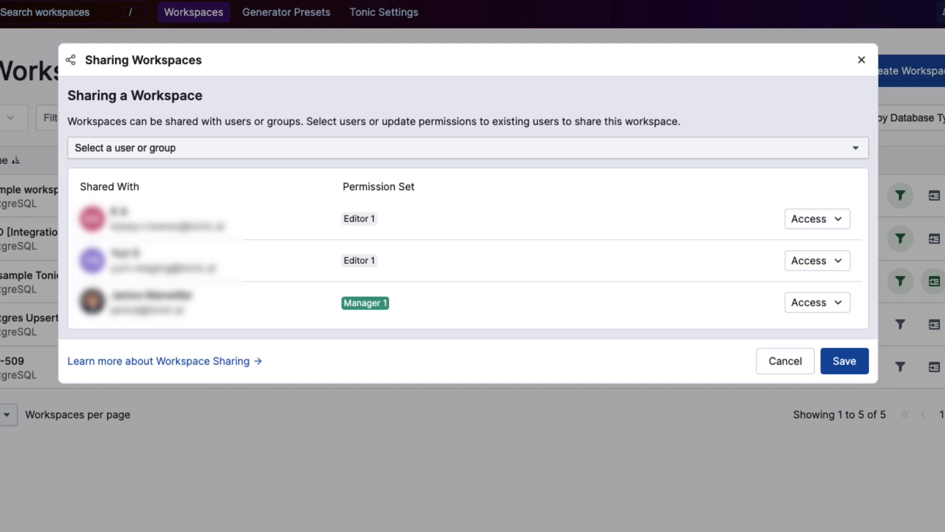
click(853, 150)
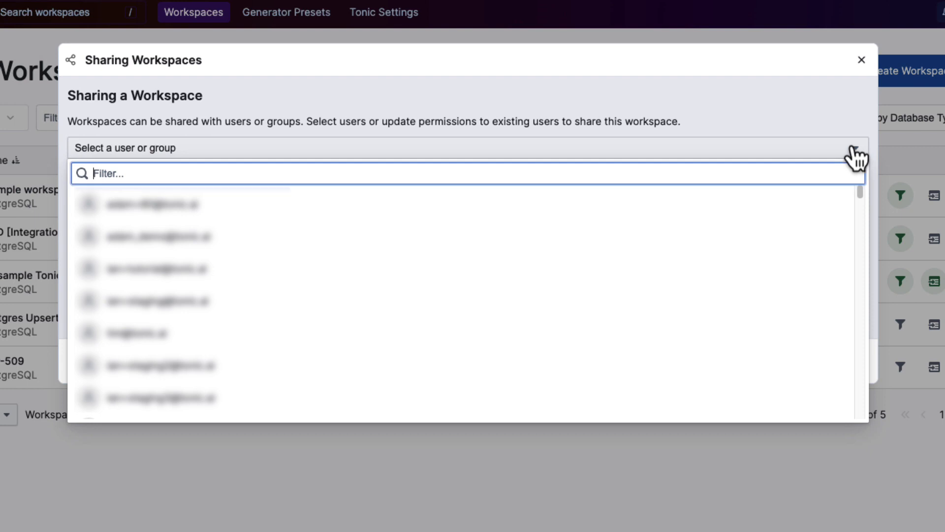
text(tim)
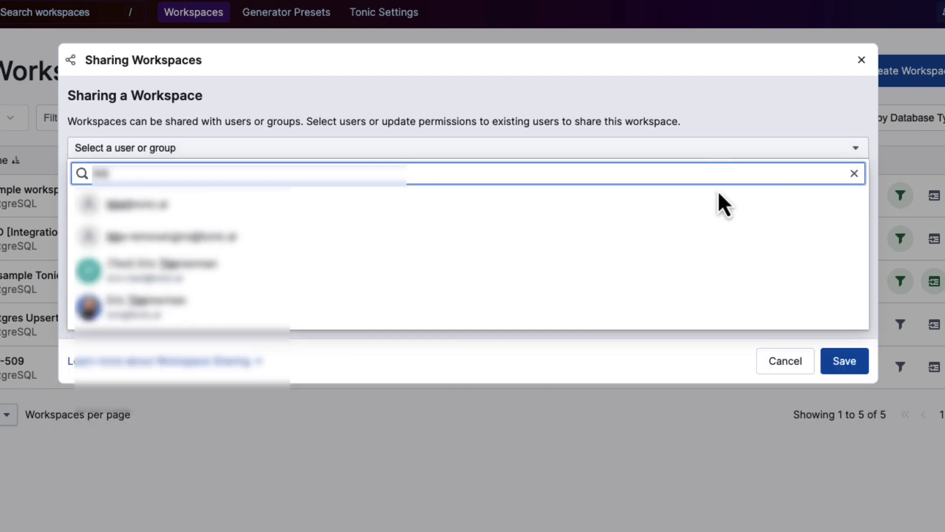
click(401, 213)
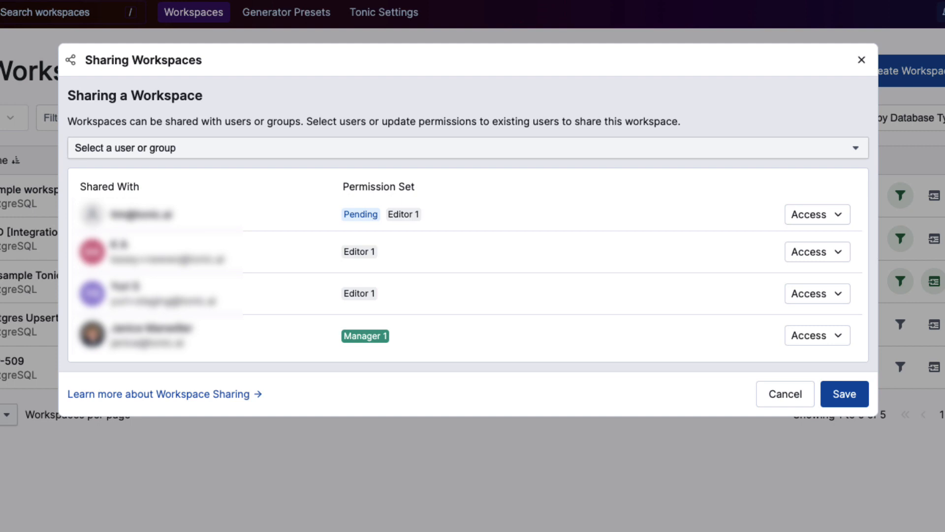
Replace the newly added user's Editor permission set with the custom Data Generator set
click(840, 216)
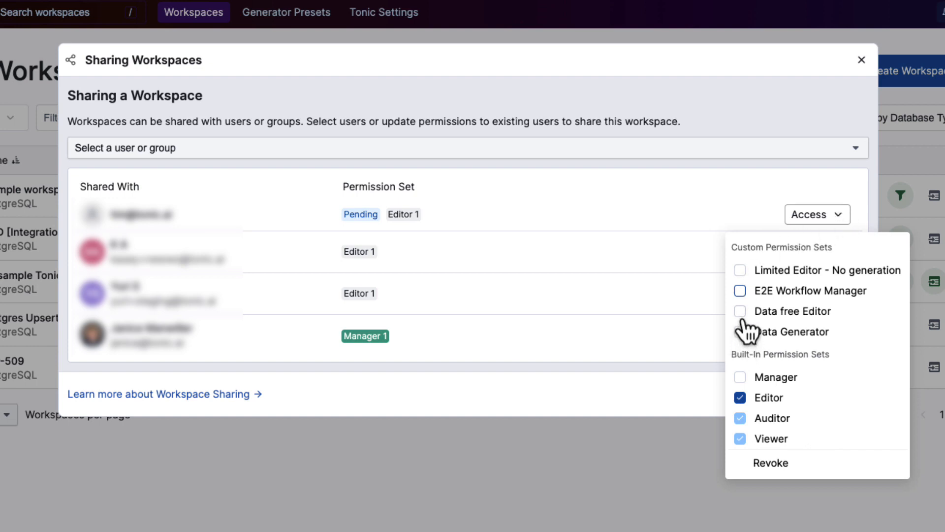
click(740, 397)
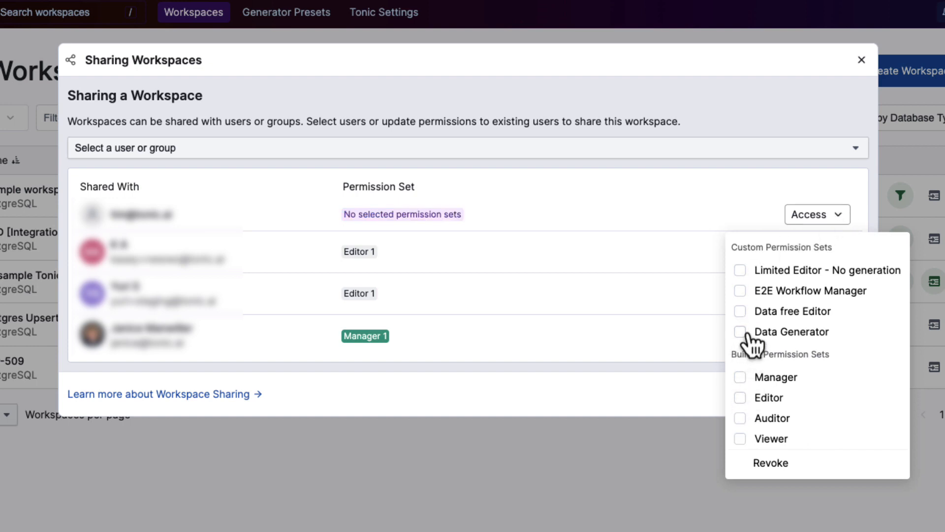
click(740, 331)
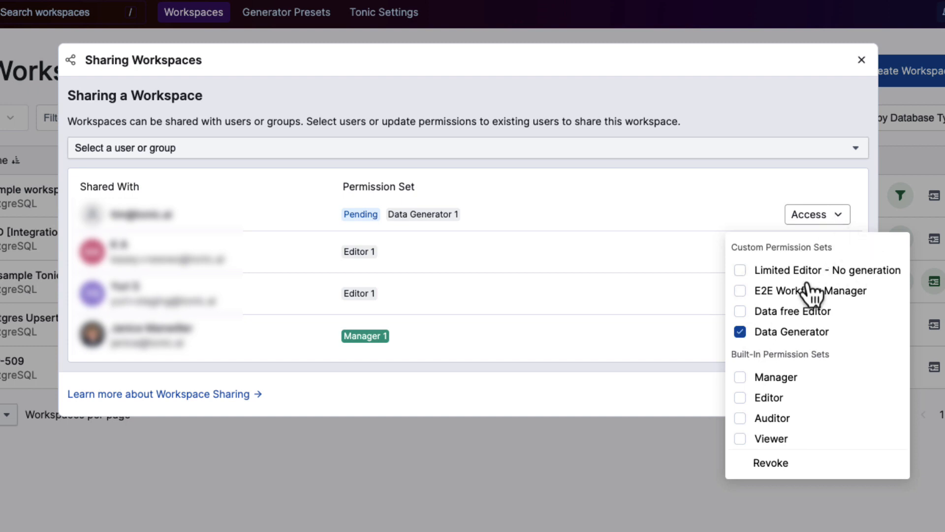
click(688, 357)
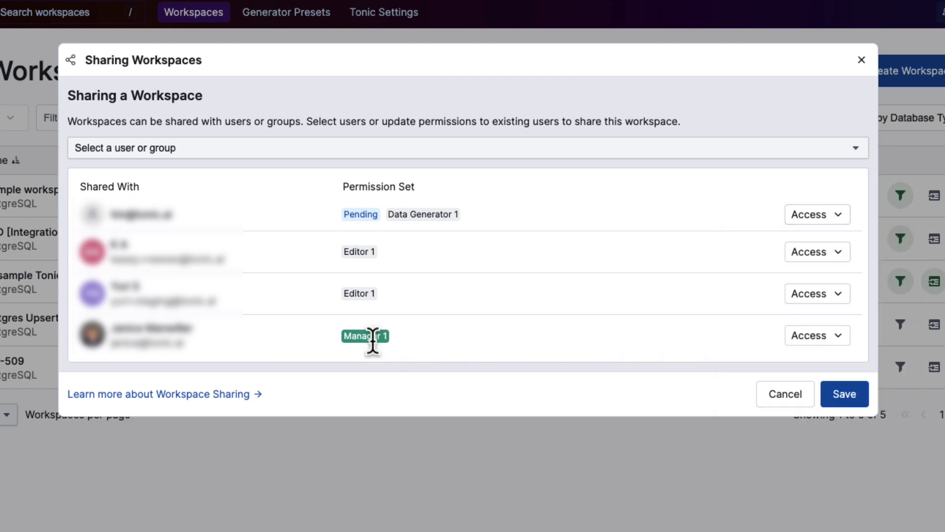
mouse_move(369, 339)
click(631, 469)
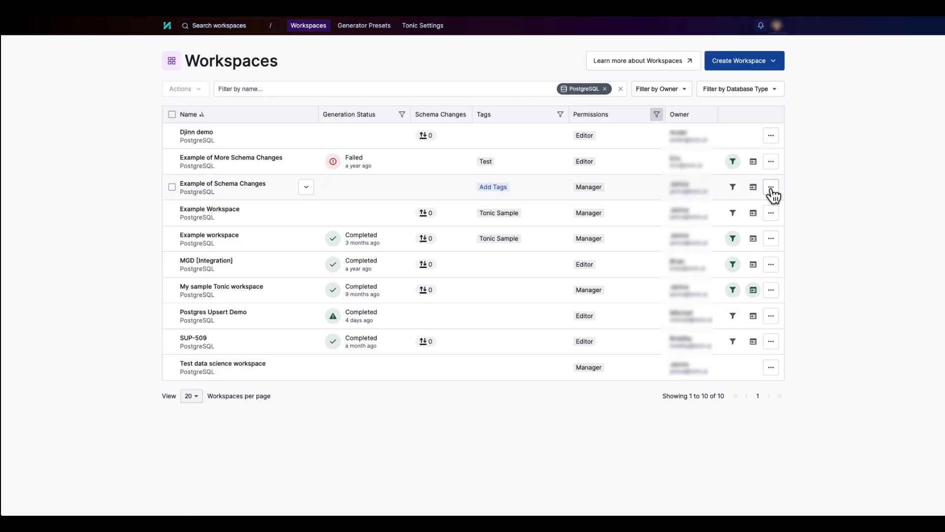
View the Transfer Ownership option for the Example of Schema Changes workspace
click(771, 188)
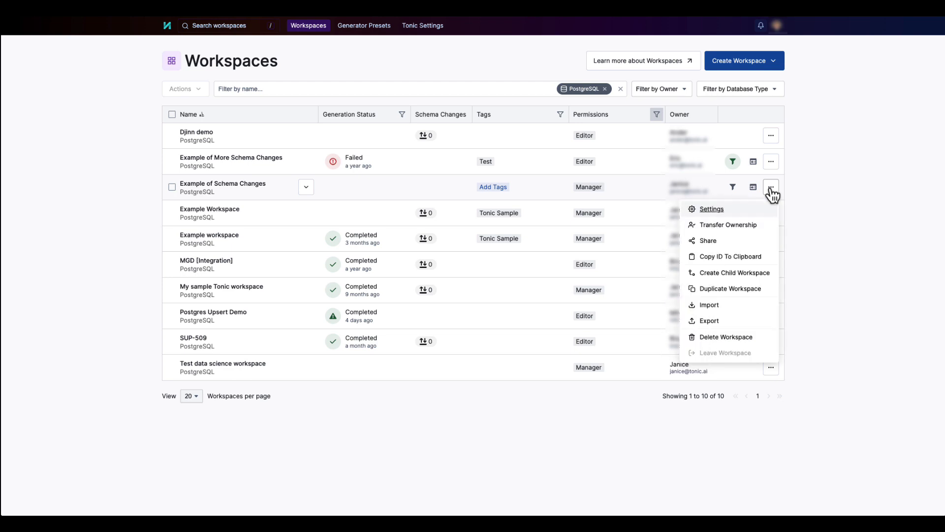
key(Down)
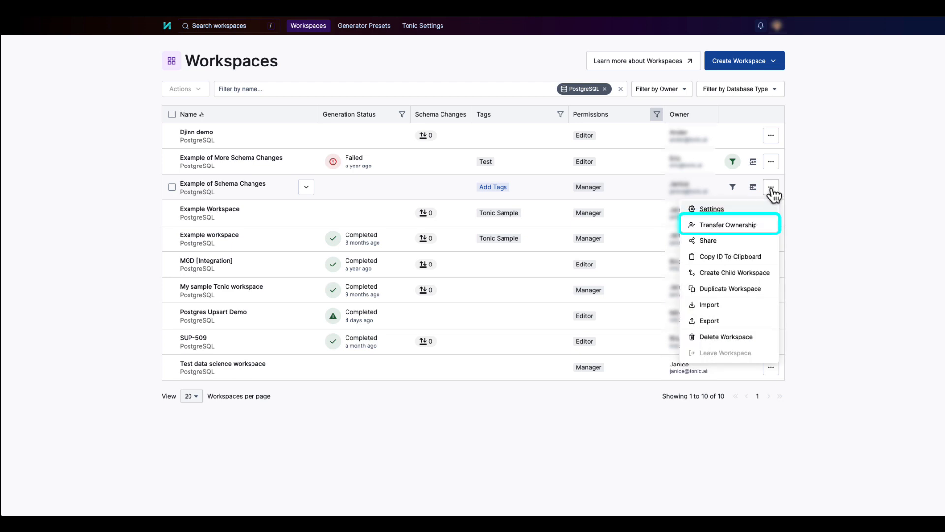
key(Up)
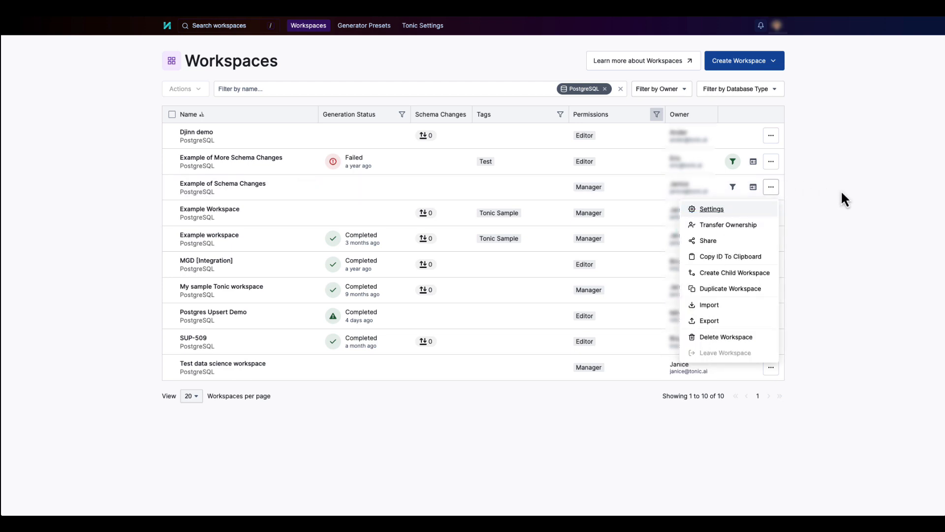
key(Escape)
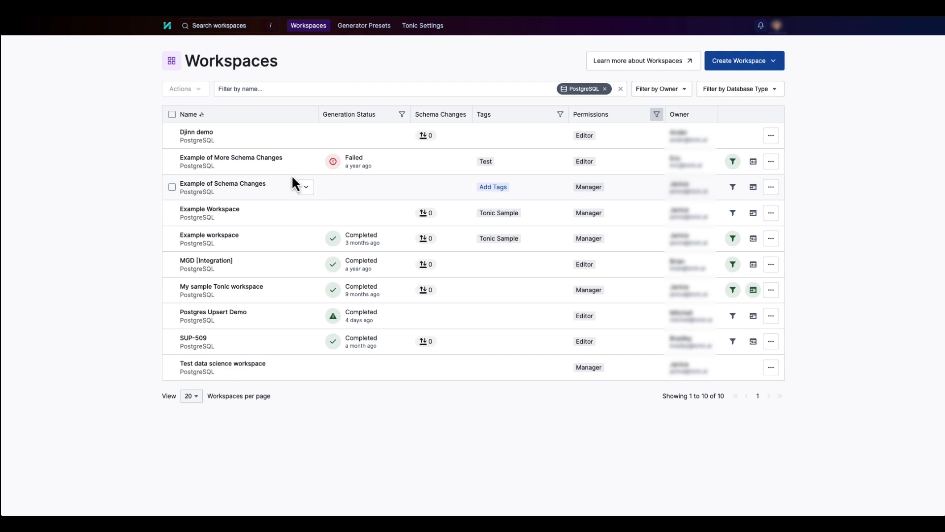
Select Example Workspace and Example of Schema Changes and view the bulk actions, including Transfer Ownership
click(171, 213)
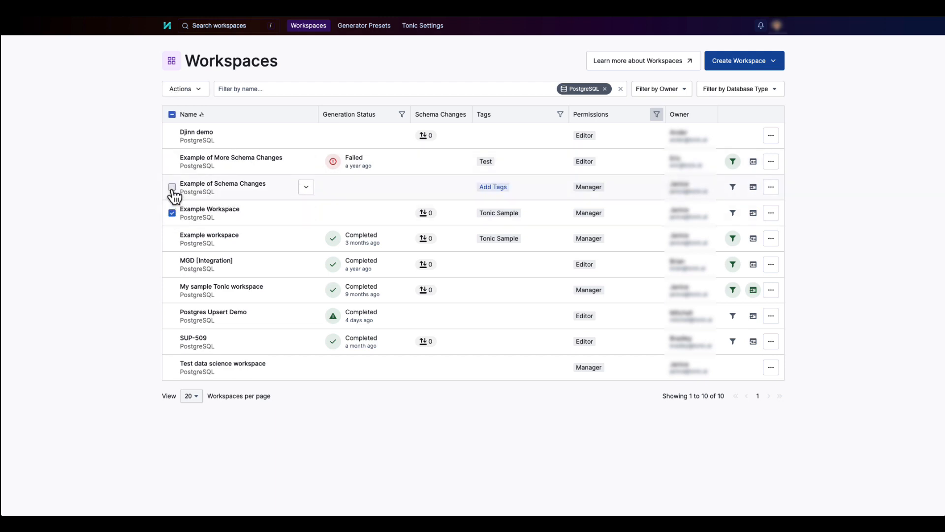
click(172, 187)
click(196, 90)
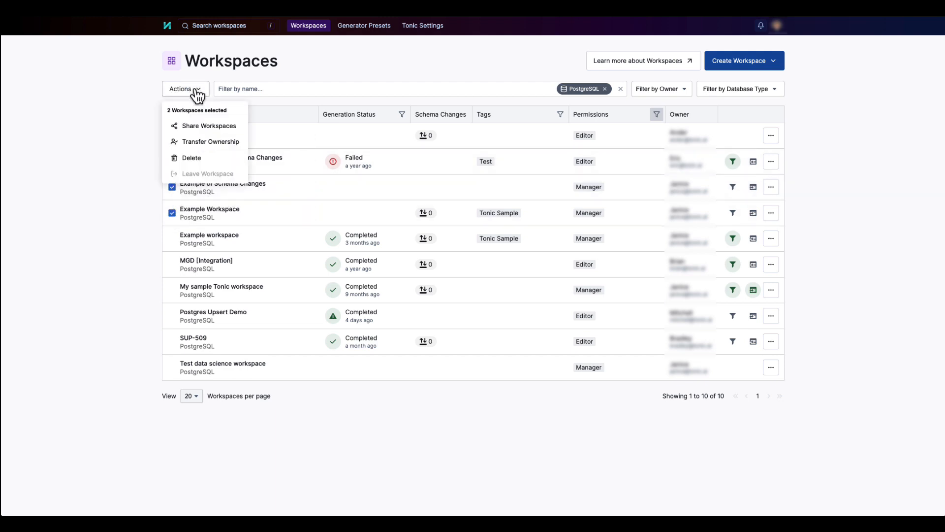
click(106, 89)
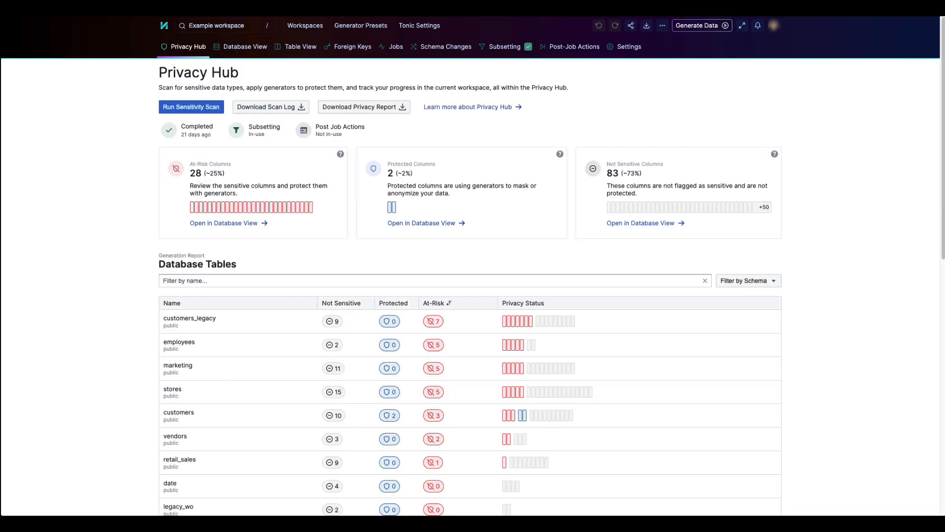
Start an ownership transfer of the open Example workspace and choose the new owner by searching for the user's name
click(663, 26)
click(665, 62)
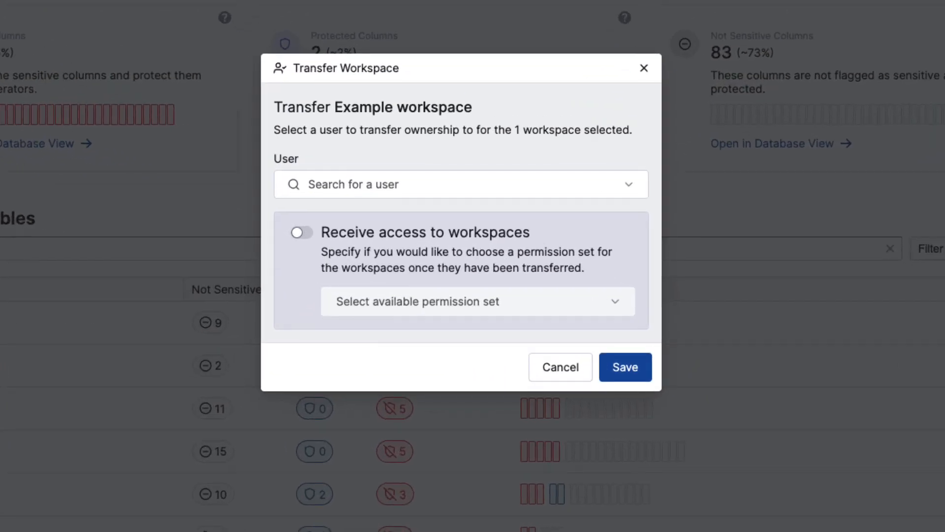
click(630, 187)
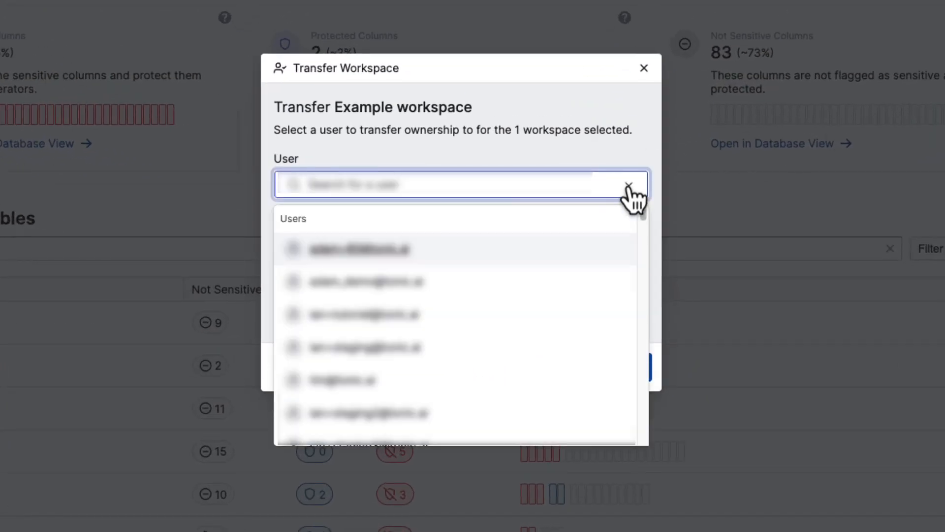
text(kas)
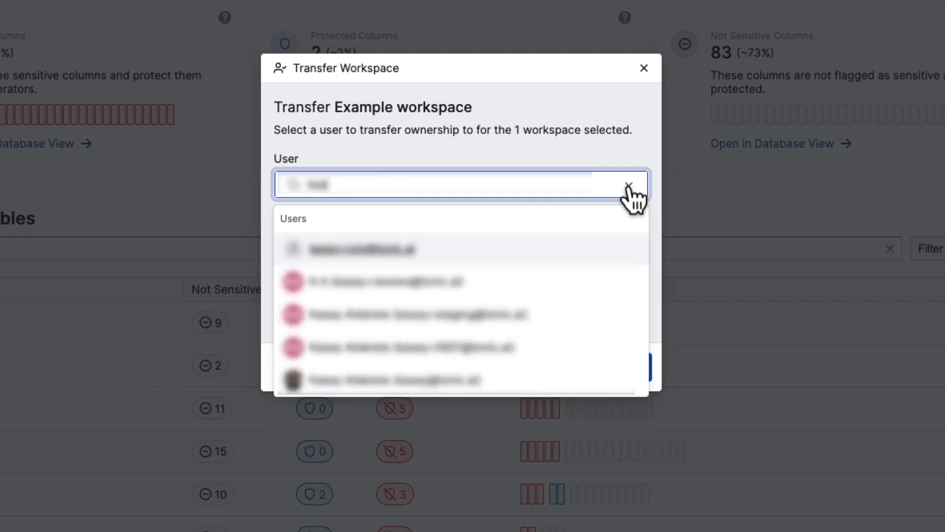
click(481, 281)
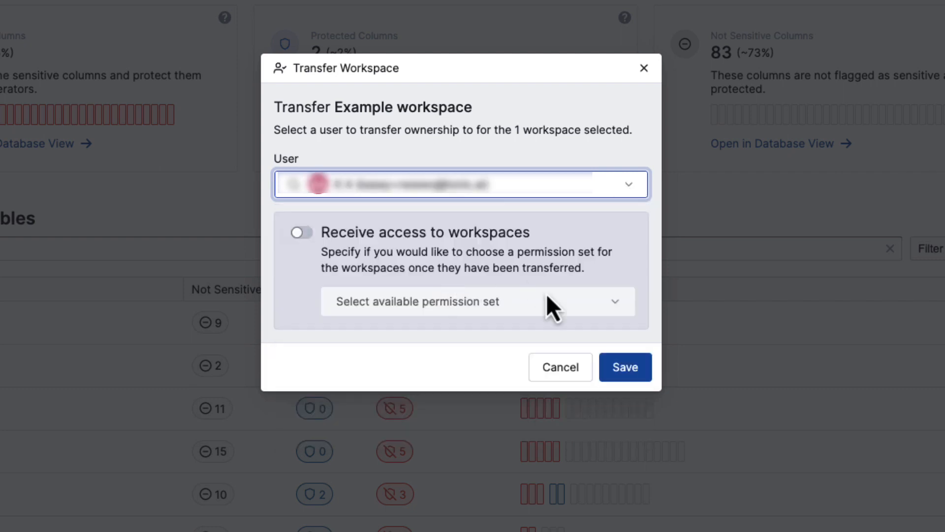
Enable receiving access to the transferred workspace with the Editor permission set
click(304, 232)
click(412, 308)
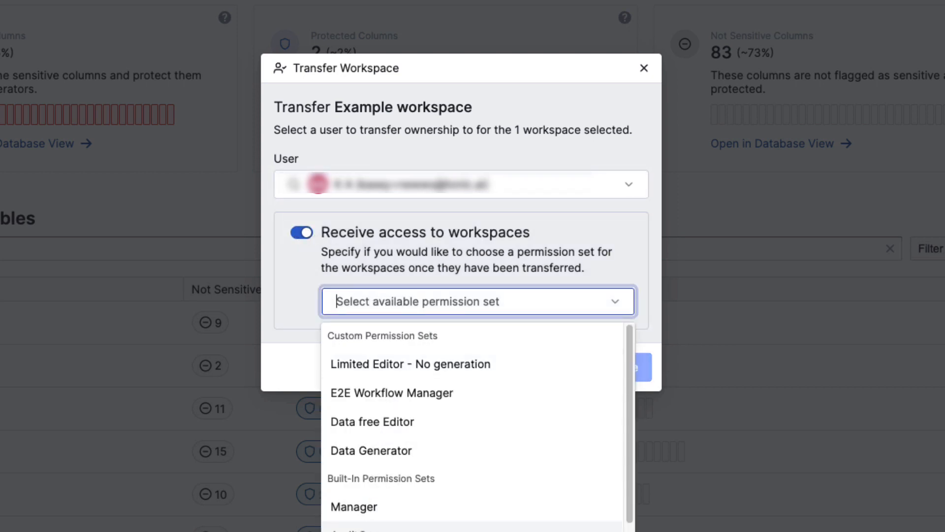
click(394, 531)
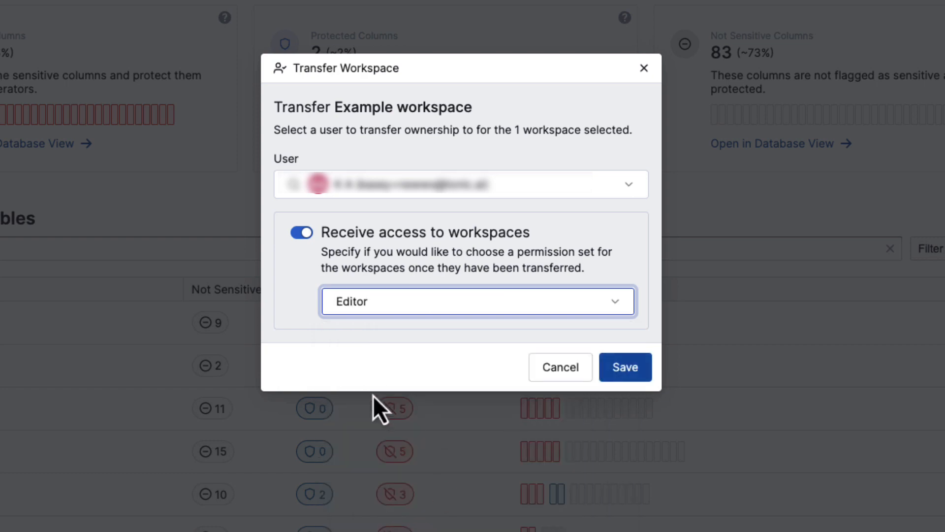